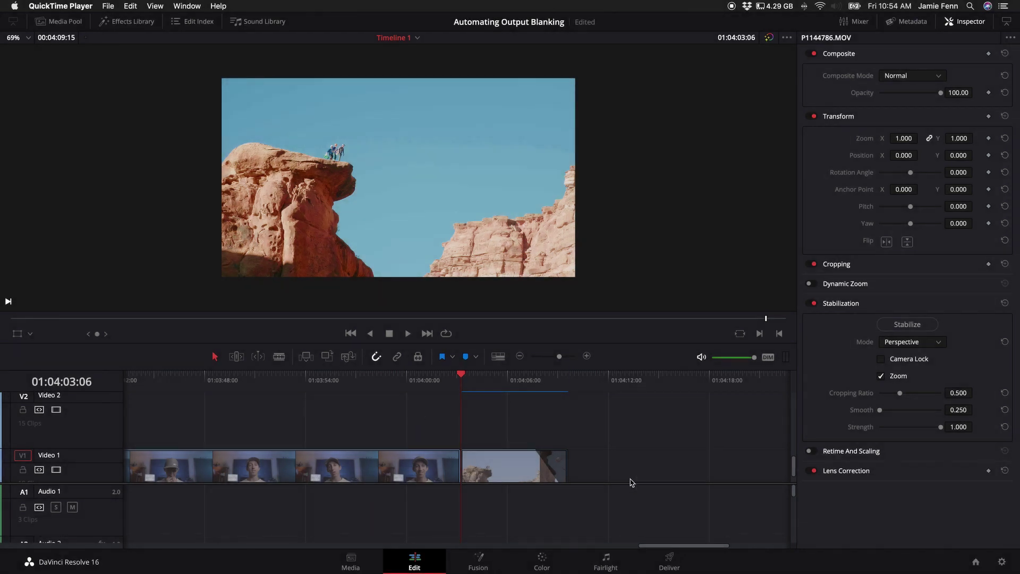
- Drop an Adjustment Clip on V2 across the talking-head-to-P1144786.MOV cut and select it
{"action": "left_click_drag", "start_coordinate": [632, 483], "coordinate": [636, 526]}
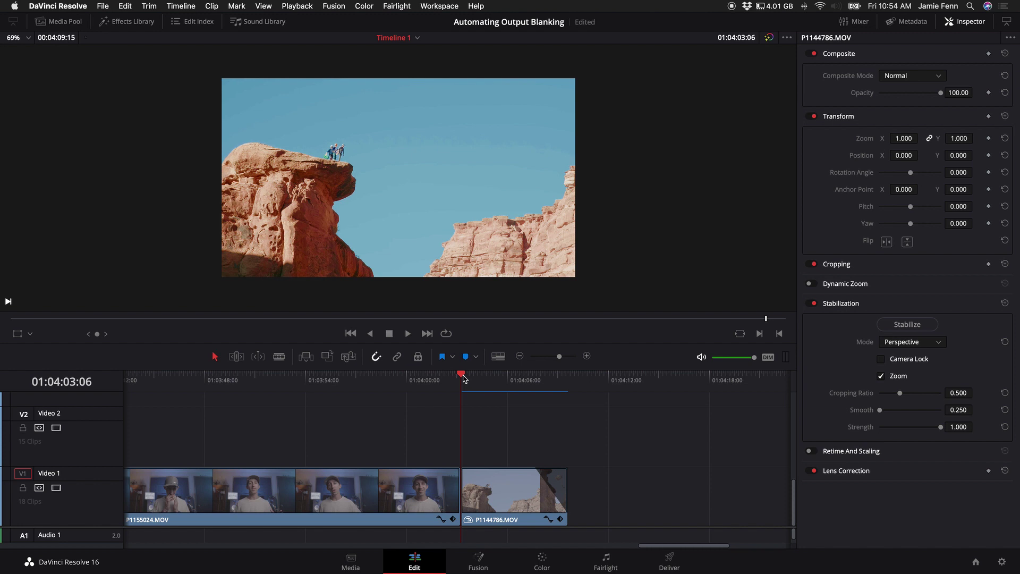
{"action": "mouse_move", "coordinate": [463, 379]}
{"action": "left_mouse_down"}
{"action": "mouse_move", "coordinate": [414, 382]}
{"action": "mouse_move", "coordinate": [496, 381]}
{"action": "mouse_move", "coordinate": [455, 381]}
{"action": "left_mouse_up"}
{"action": "left_click", "coordinate": [140, 22]}
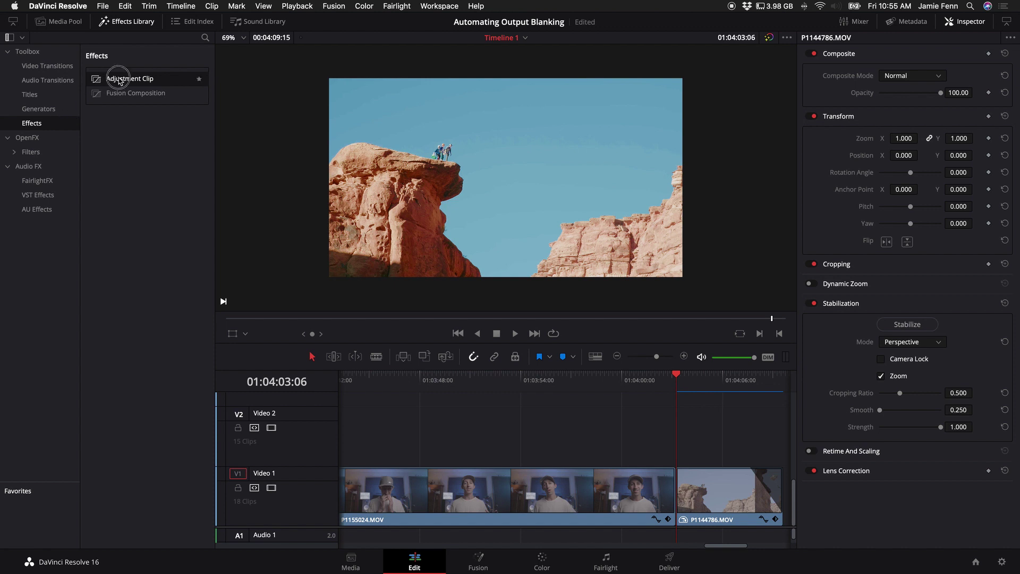
{"action": "left_click_drag", "start_coordinate": [113, 80], "coordinate": [638, 432]}
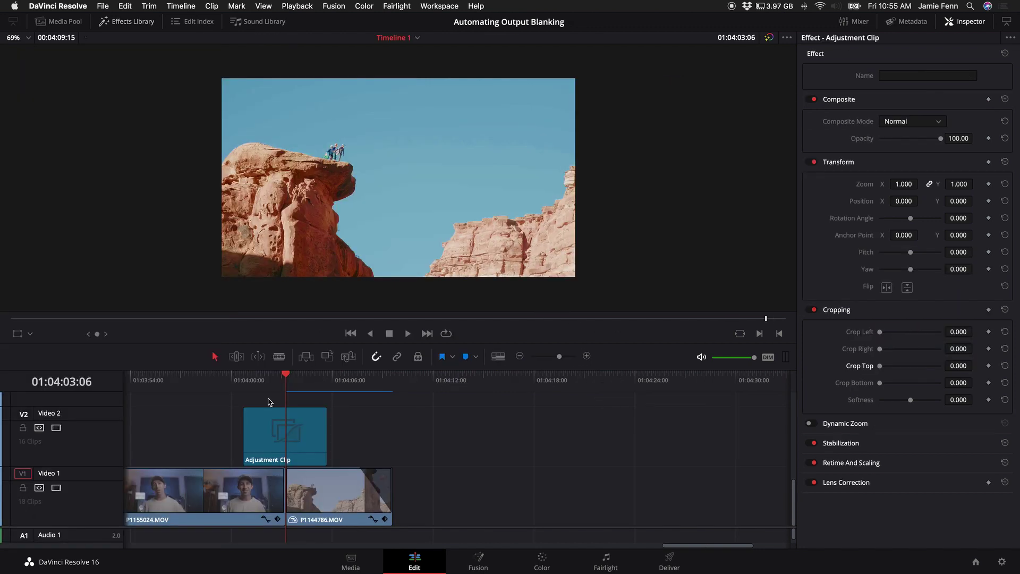
{"action": "left_click", "coordinate": [305, 447]}
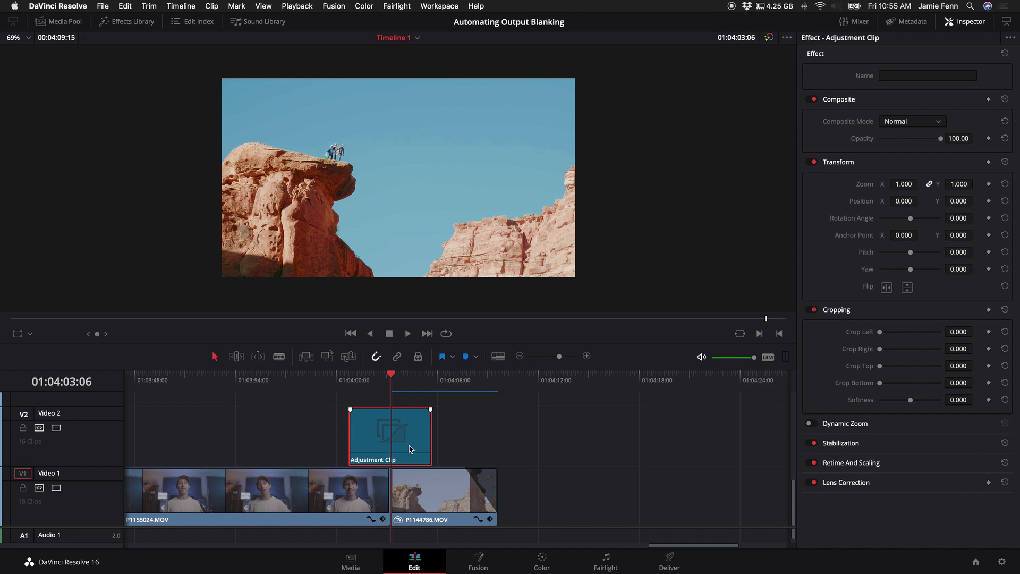
- Divide the 1920 frame width by 2.4 in Calculator to get the 800 picture height
{"action": "key", "text": "super+Tab"}
{"action": "left_click", "coordinate": [587, 191]}
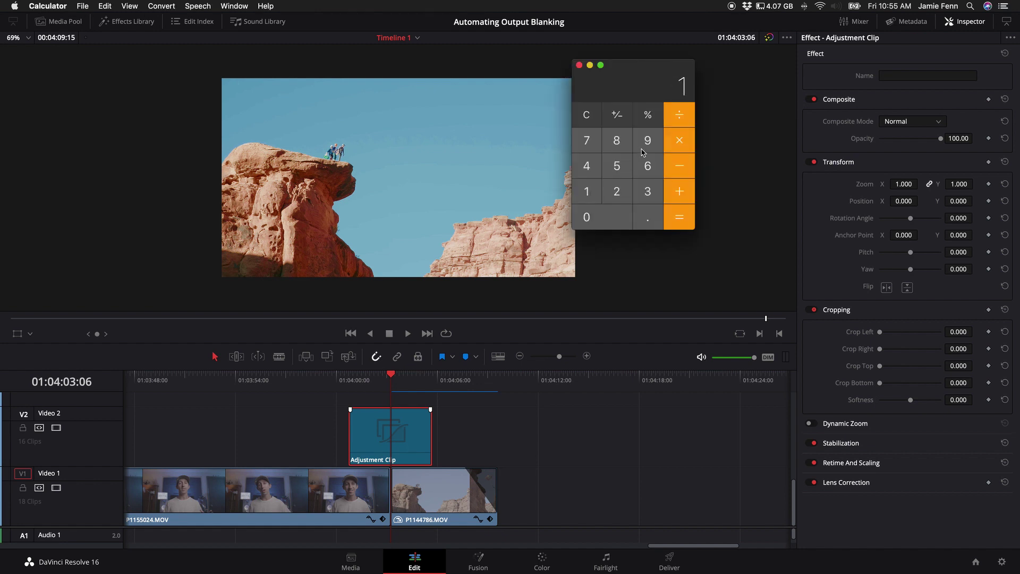
{"action": "left_click", "coordinate": [648, 141]}
{"action": "left_click", "coordinate": [617, 191]}
{"action": "left_click", "coordinate": [586, 217]}
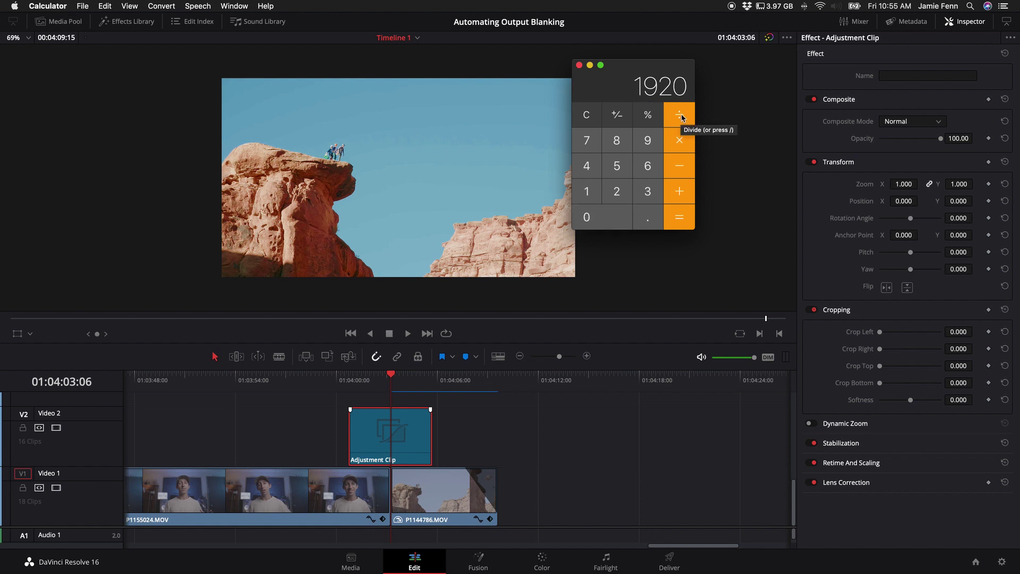
{"action": "left_click", "coordinate": [680, 116]}
{"action": "type", "text": "2.4"}
{"action": "left_click", "coordinate": [680, 217]}
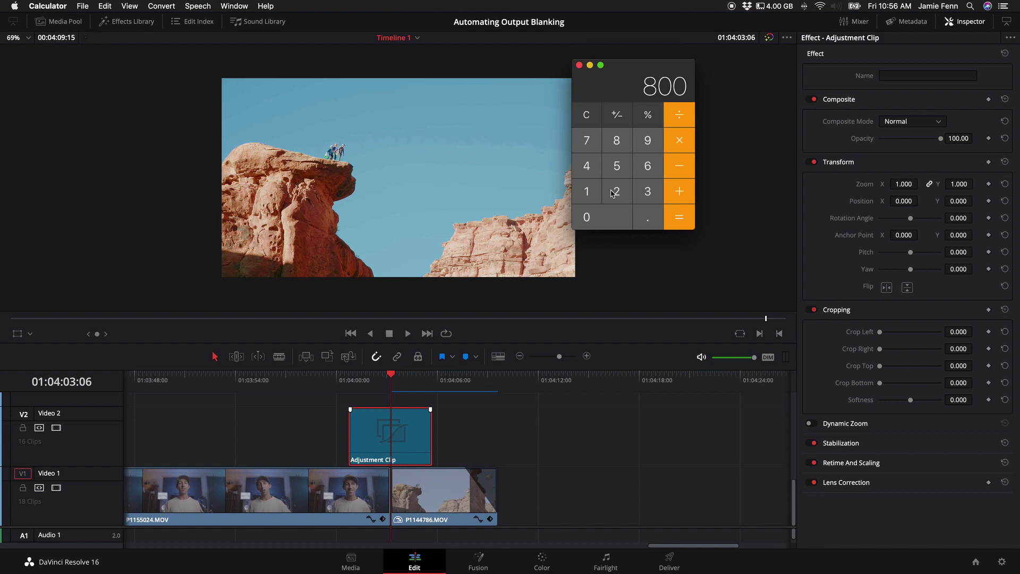
- Subtract 800 from the 1080 frame height and halve the 280 result to get 140
{"action": "left_click", "coordinate": [588, 192]}
{"action": "type", "text": "0"}
{"action": "left_click", "coordinate": [617, 140]}
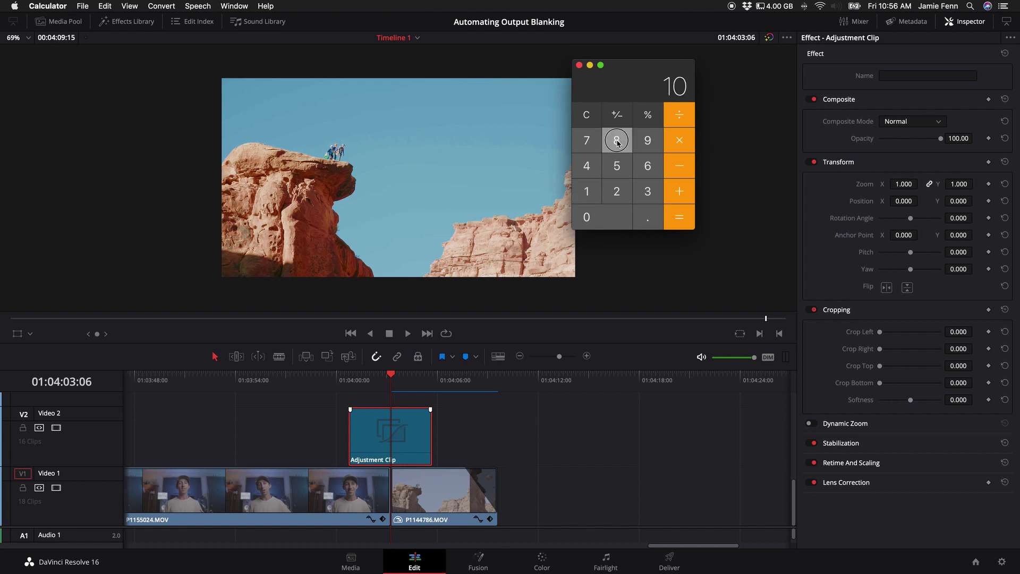
{"action": "left_click", "coordinate": [592, 217]}
{"action": "left_click", "coordinate": [680, 166]}
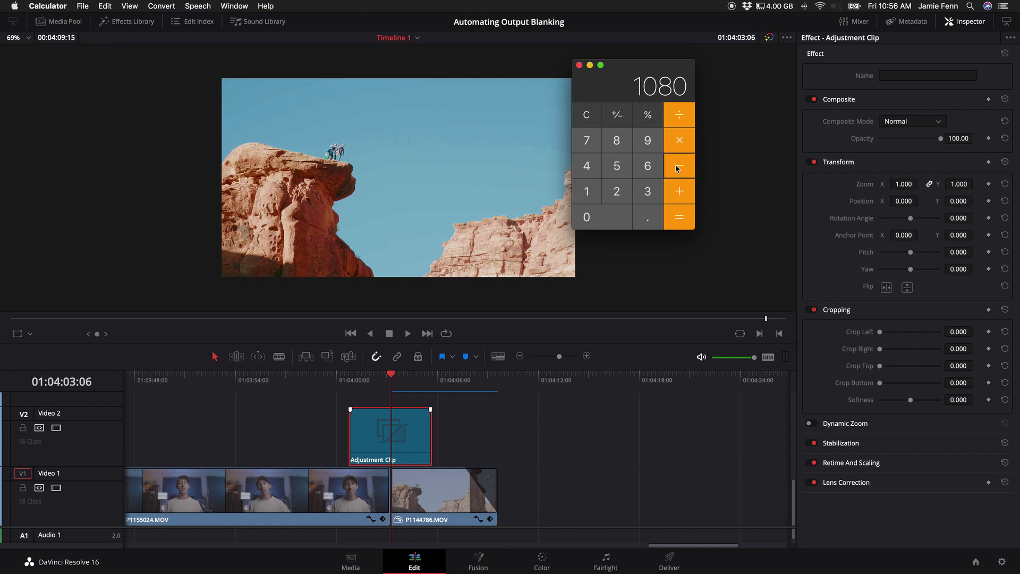
{"action": "left_click", "coordinate": [618, 140]}
{"action": "left_click", "coordinate": [597, 217]}
{"action": "left_click", "coordinate": [610, 219]}
{"action": "left_click", "coordinate": [676, 223]}
{"action": "left_click", "coordinate": [681, 117]}
{"action": "left_click", "coordinate": [617, 191]}
{"action": "left_click", "coordinate": [684, 220]}
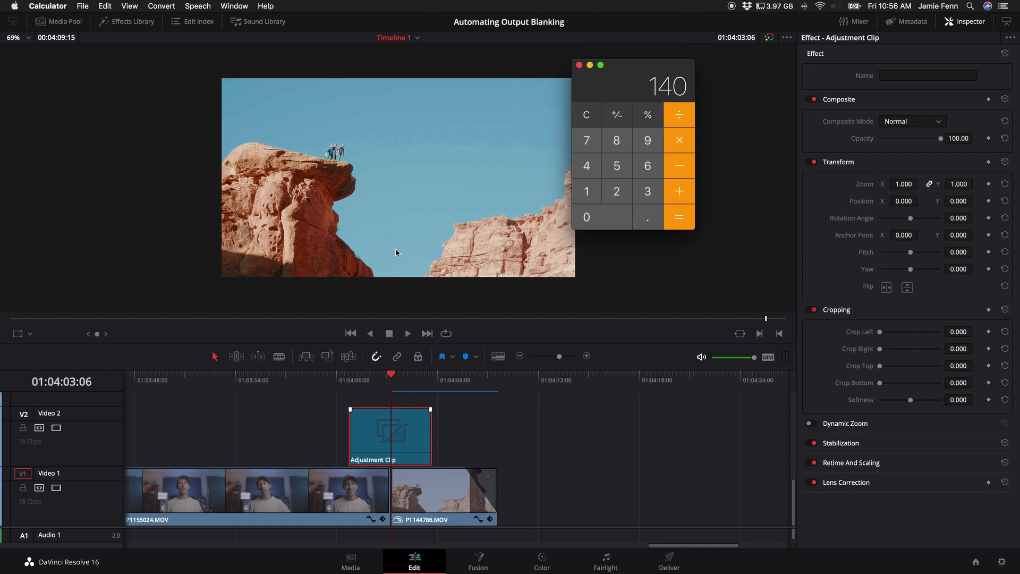
- Review the cut, then set starting Crop Top and Crop Bottom keyframes at 0 before it
{"action": "left_click", "coordinate": [351, 384]}
{"action": "key", "text": "space"}
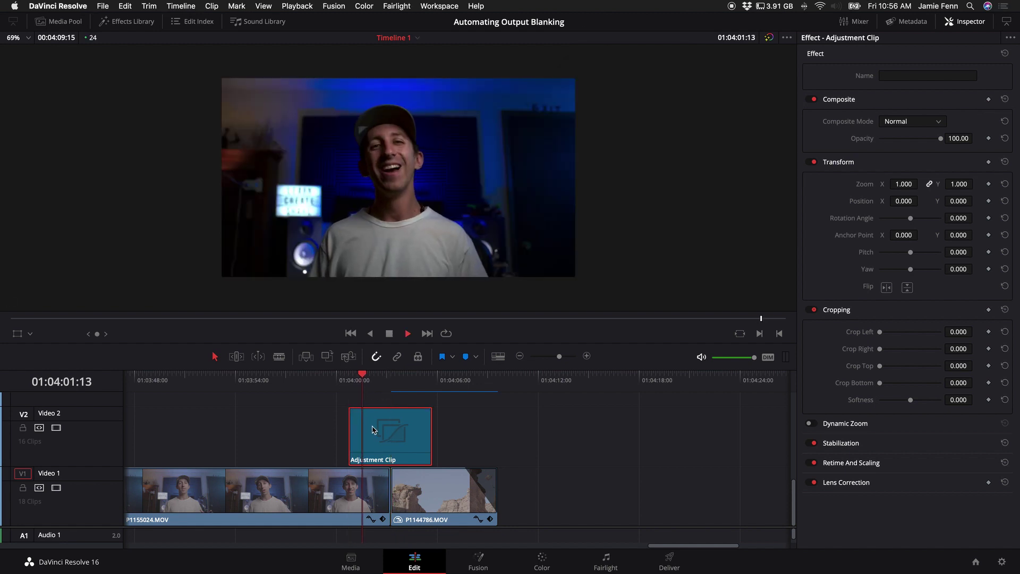
{"action": "left_click", "coordinate": [351, 378]}
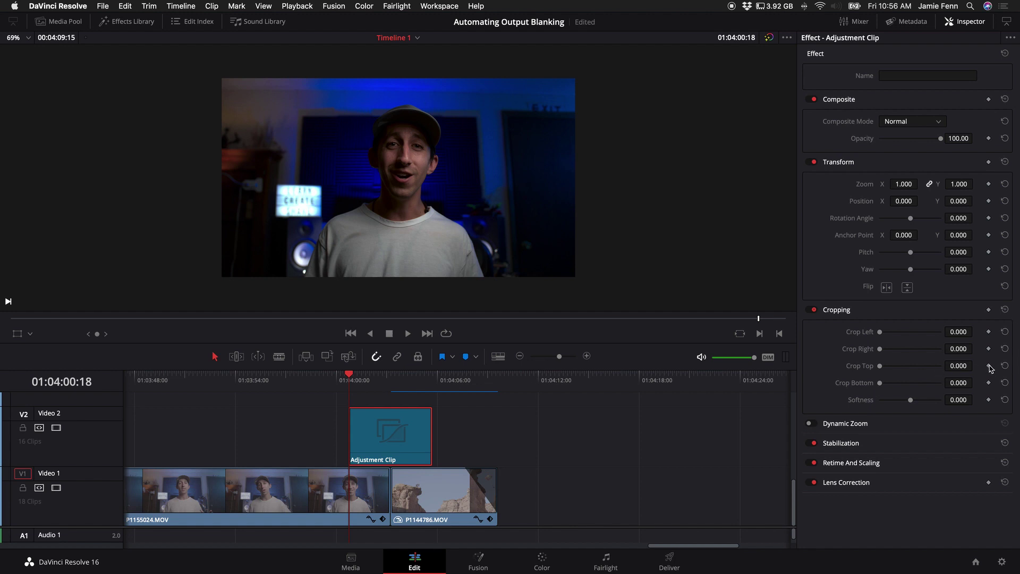
{"action": "left_click", "coordinate": [989, 366]}
{"action": "left_click", "coordinate": [990, 383]}
- Set Crop Top and Crop Bottom to 140 a few frames later and play the bars animating in
{"action": "left_click_drag", "start_coordinate": [353, 381], "coordinate": [393, 385]}
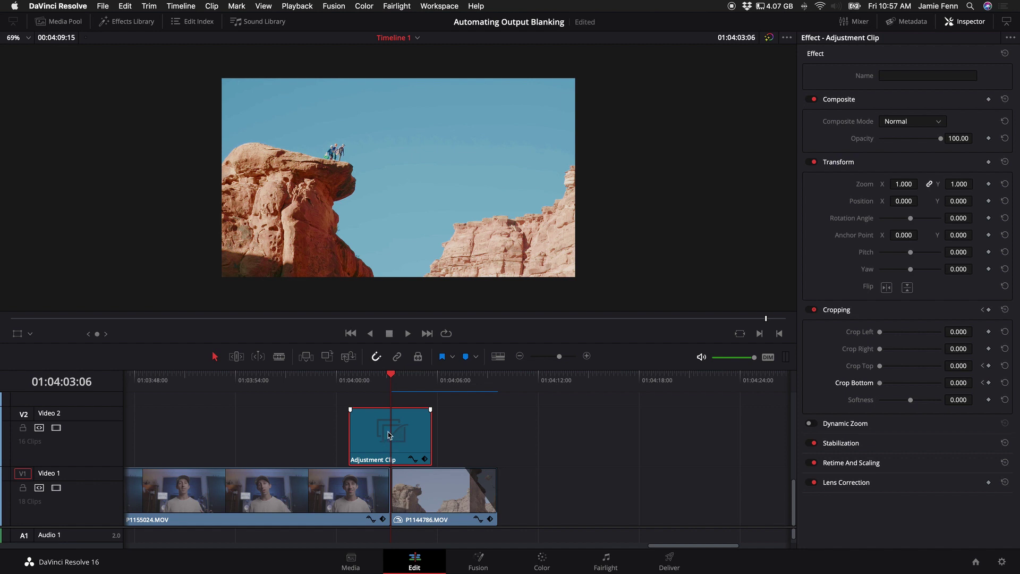
{"action": "left_click", "coordinate": [965, 366]}
{"action": "type", "text": "140"}
{"action": "key", "text": "Return"}
{"action": "left_click", "coordinate": [959, 382]}
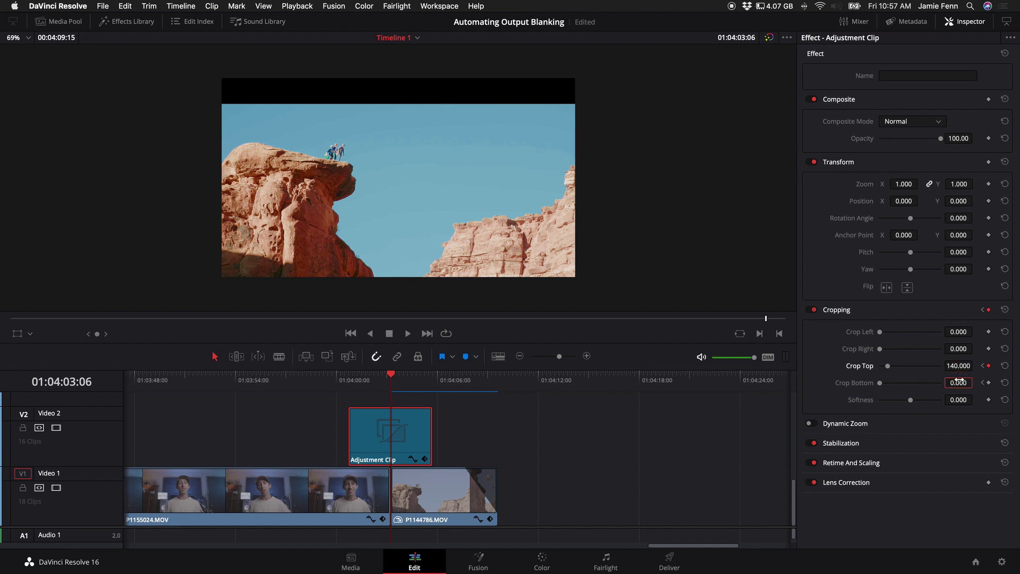
{"action": "type", "text": "1:04:0"}
{"action": "key", "text": "Return"}
{"action": "left_click", "coordinate": [350, 378]}
{"action": "key", "text": "space"}
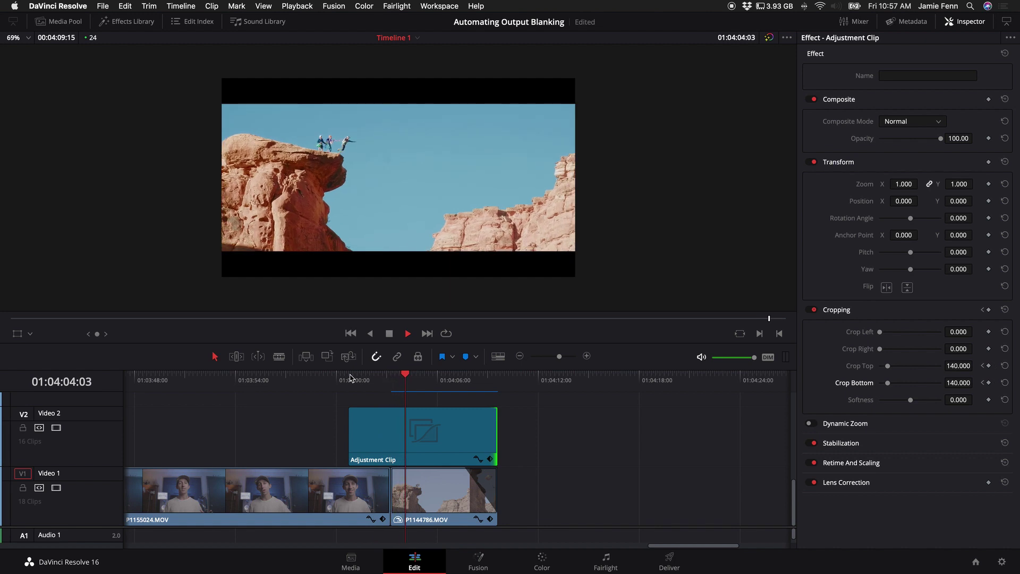
- Save the project and show the Adjustment Clip's Crop Top keyframe curve, zoomed in around the cut
{"action": "key", "text": "space"}
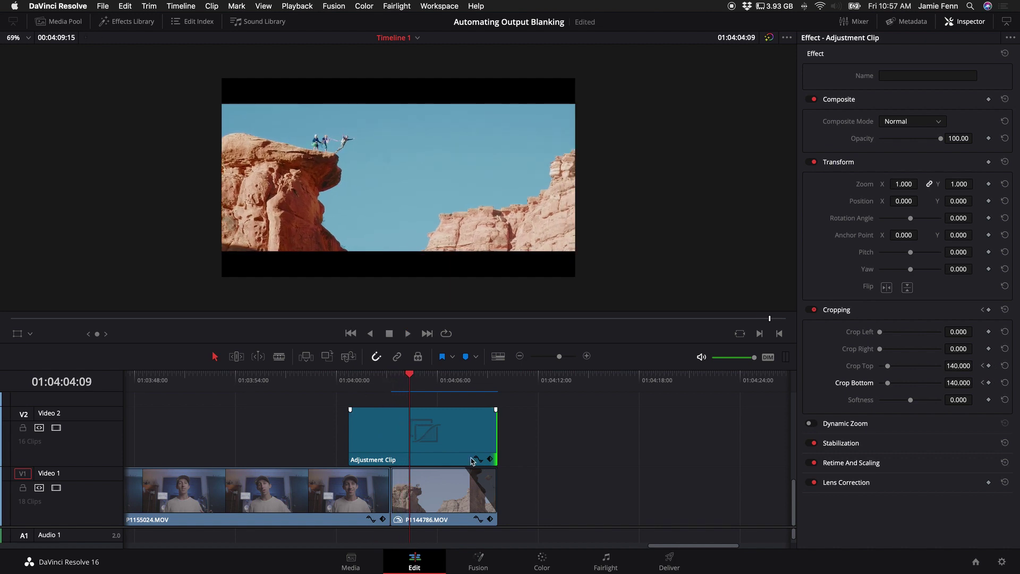
{"action": "key", "text": "super+s"}
{"action": "left_click", "coordinate": [478, 460]}
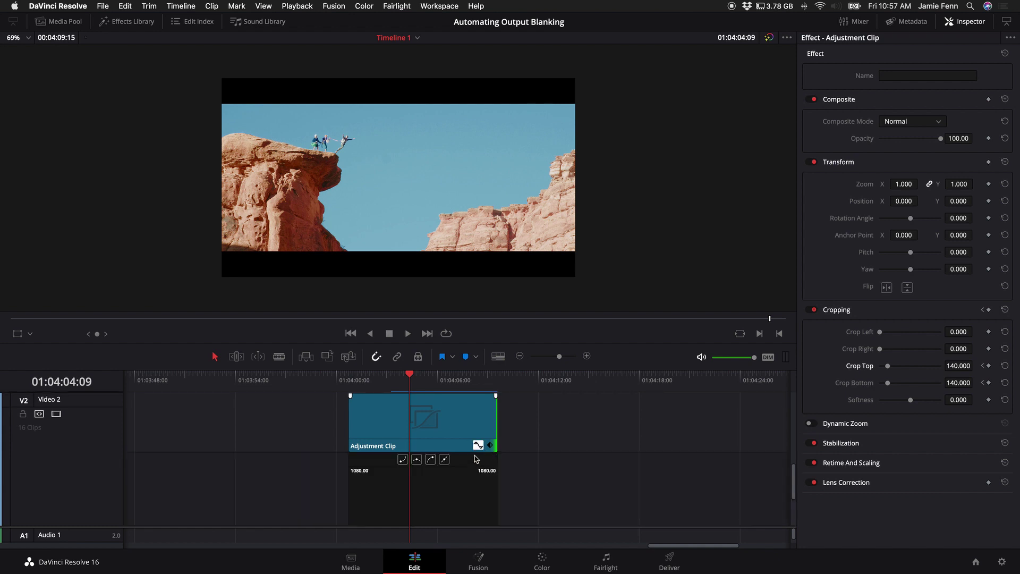
{"action": "scroll", "coordinate": [476, 459], "scroll_direction": "down", "scroll_amount": 2}
{"action": "left_click_drag", "start_coordinate": [559, 357], "coordinate": [565, 360]}
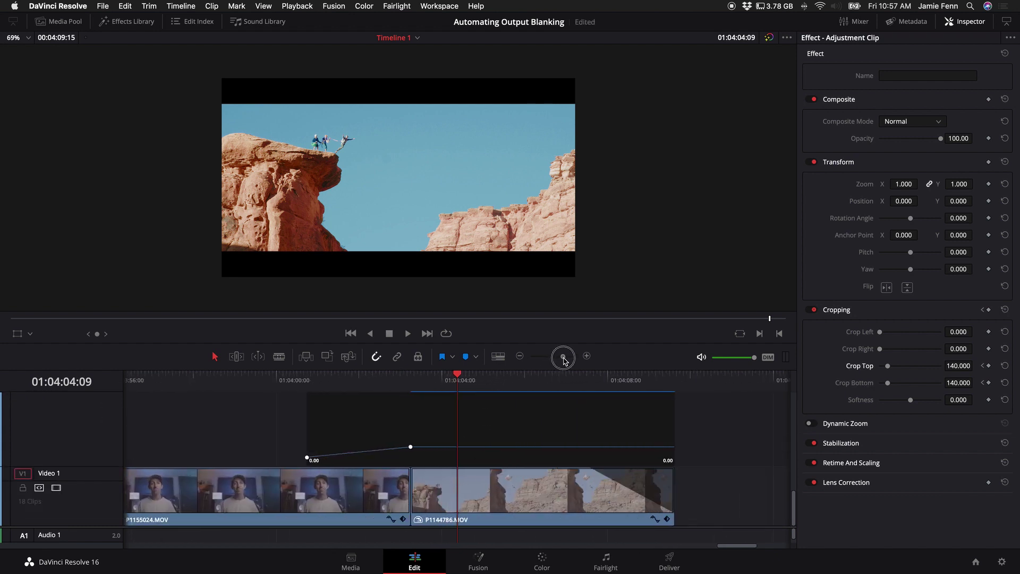
{"action": "scroll", "coordinate": [424, 443], "scroll_direction": "up", "scroll_amount": 2}
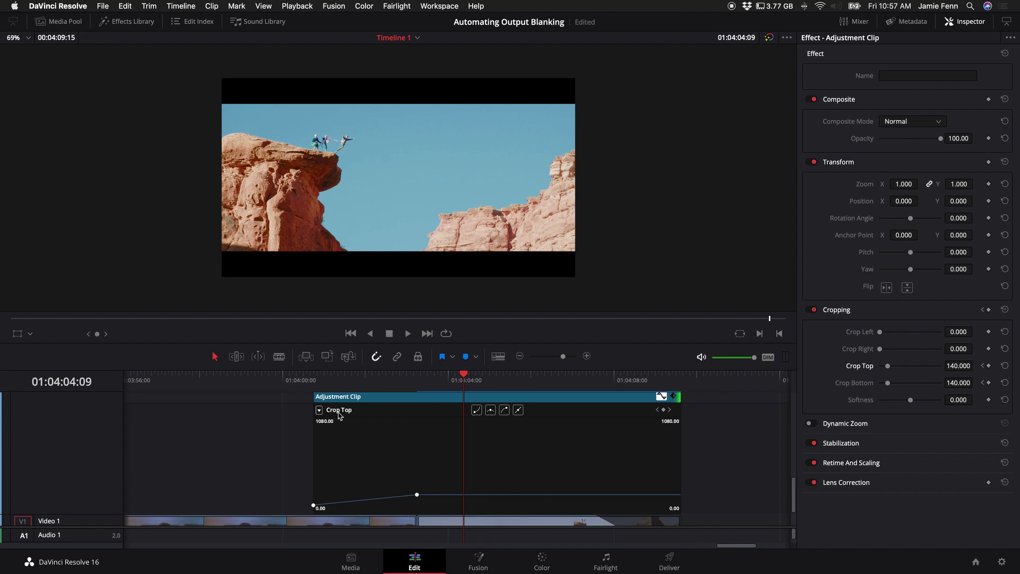
{"action": "left_click", "coordinate": [319, 410]}
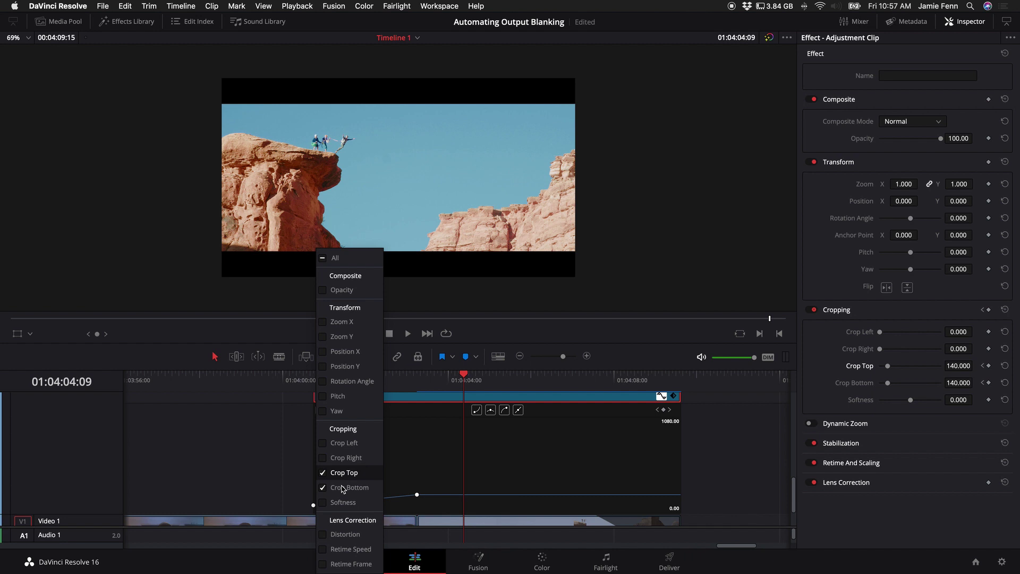
- Apply ease-in to the Crop Top and Crop Bottom keyframes at 01:04:03:06 where they reach 140
{"action": "left_click", "coordinate": [414, 460]}
{"action": "left_click", "coordinate": [407, 378]}
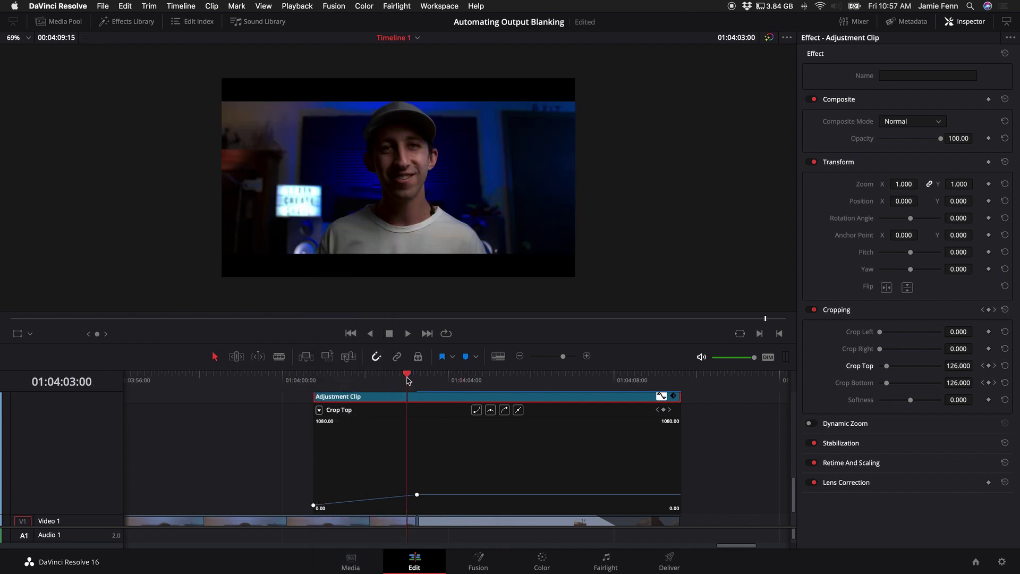
{"action": "left_click", "coordinate": [416, 495]}
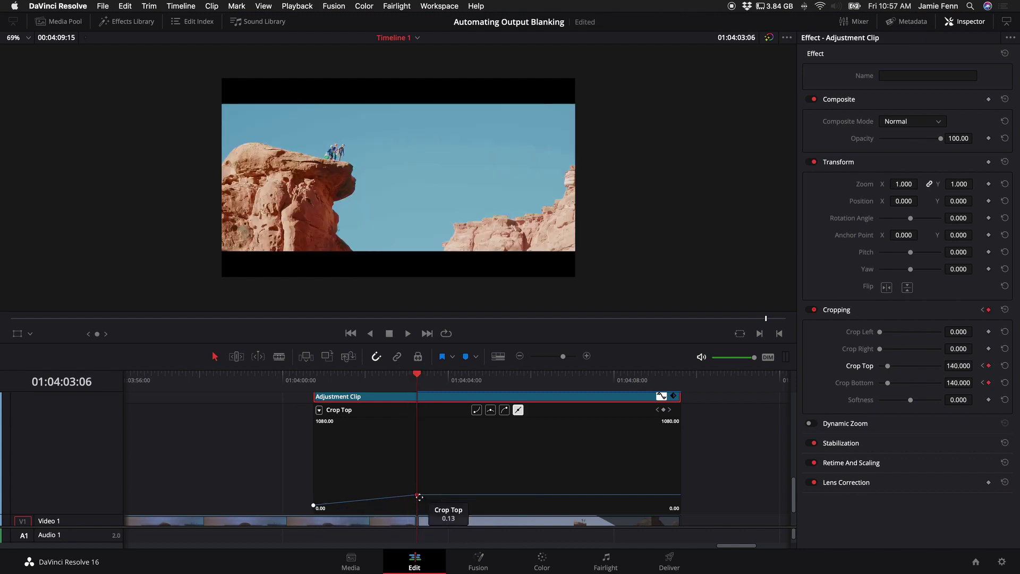
{"action": "mouse_move", "coordinate": [415, 501]}
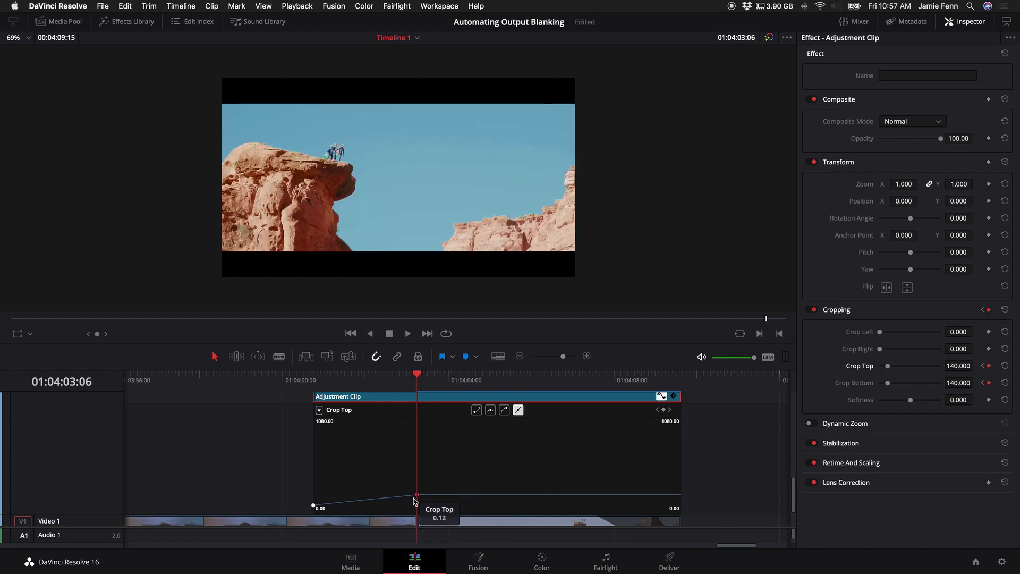
{"action": "left_click", "coordinate": [490, 410]}
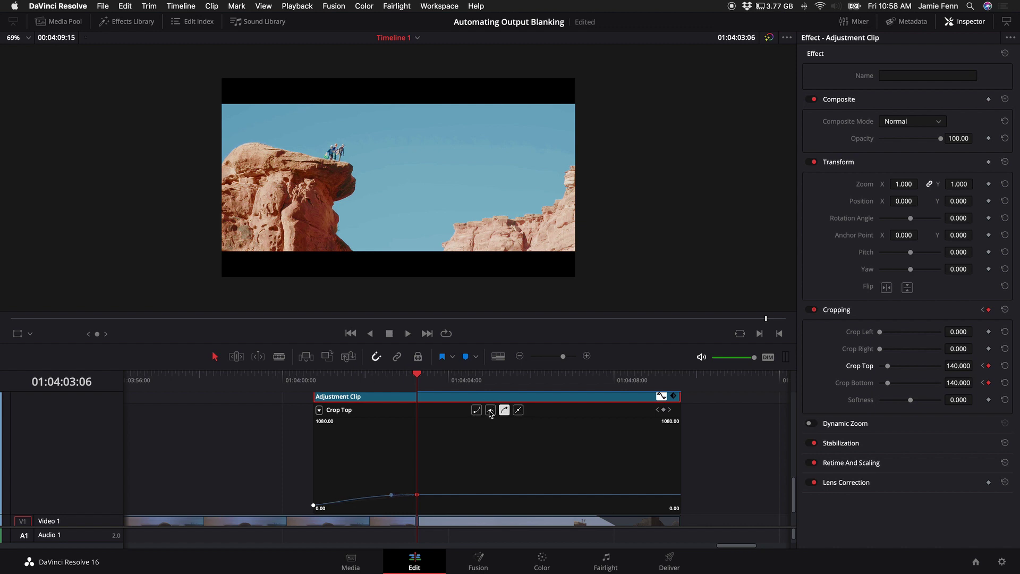
{"action": "left_click", "coordinate": [320, 410]}
{"action": "left_click", "coordinate": [337, 489]}
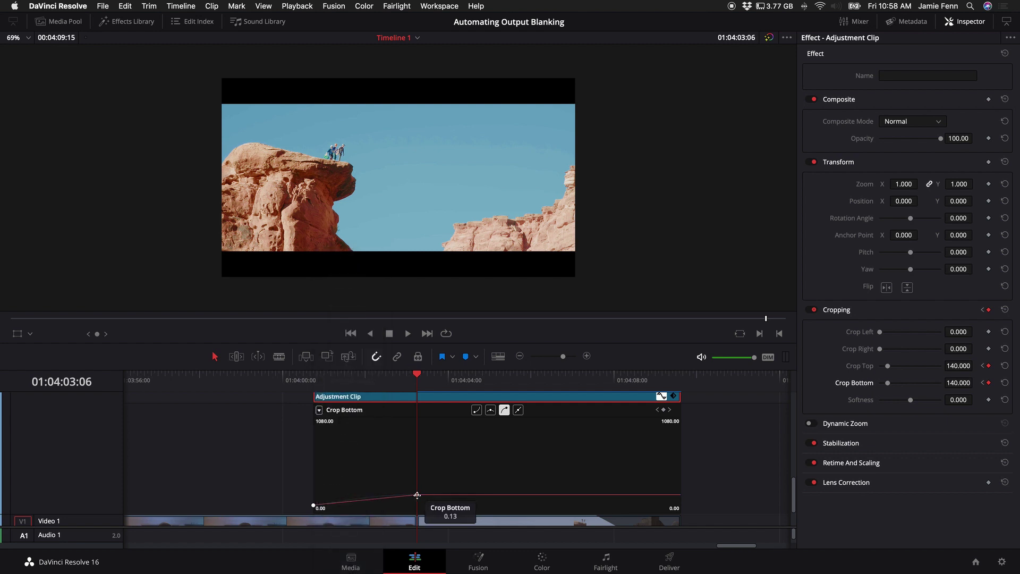
{"action": "left_click", "coordinate": [490, 411]}
{"action": "left_click_drag", "start_coordinate": [311, 376], "coordinate": [507, 395]}
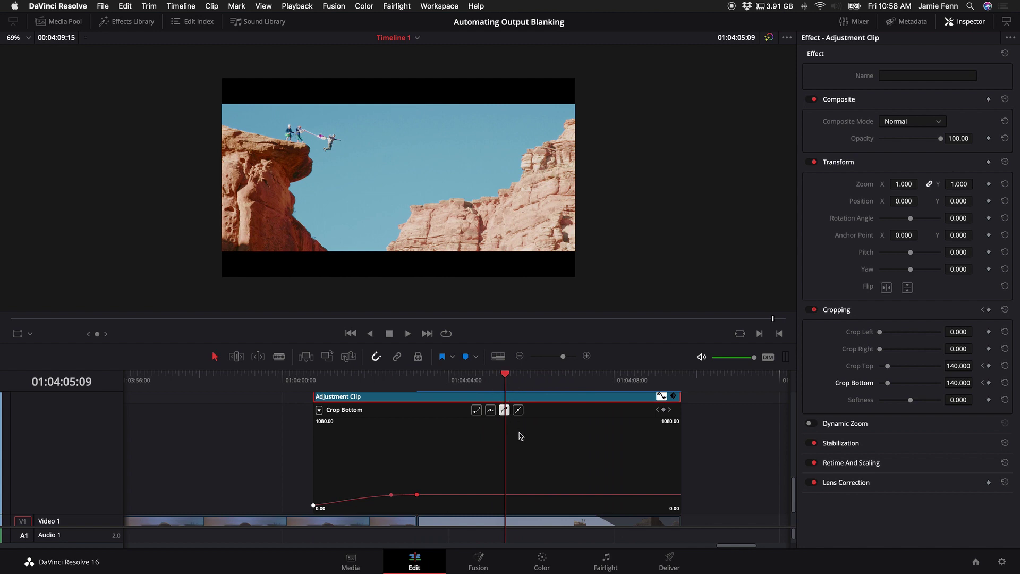
- Hold the crops at 140 with keyframes at 01:04:05:09, bring them to 0 by 01:04:07:03, and play back
{"action": "left_click", "coordinate": [989, 366]}
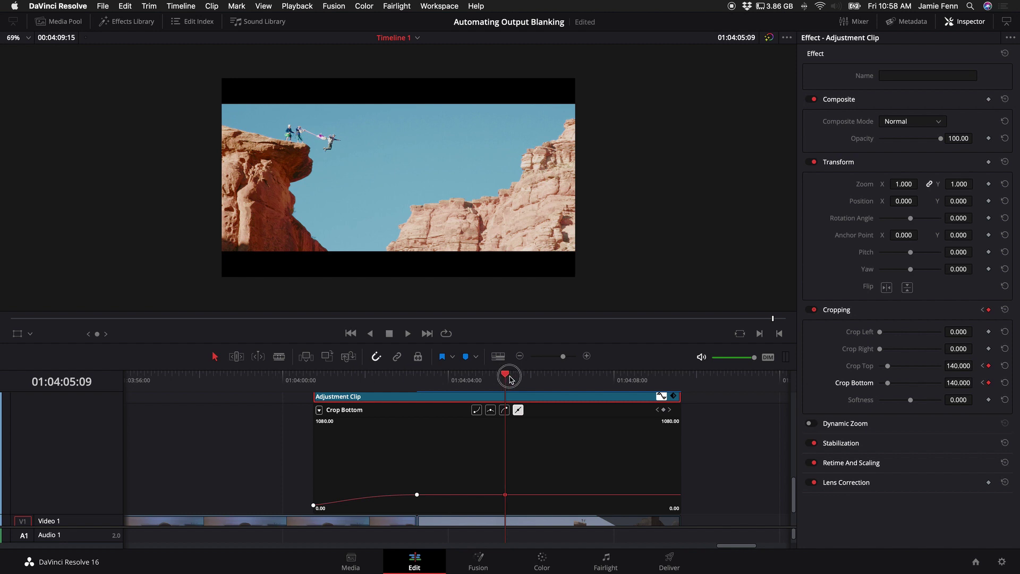
{"action": "left_click_drag", "start_coordinate": [509, 378], "coordinate": [580, 384]}
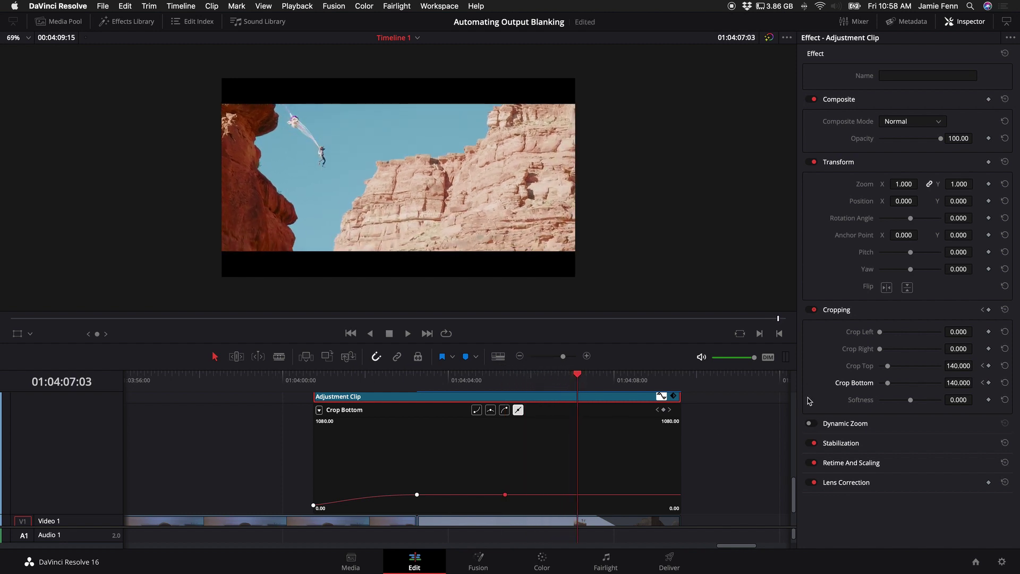
{"action": "left_click", "coordinate": [990, 366]}
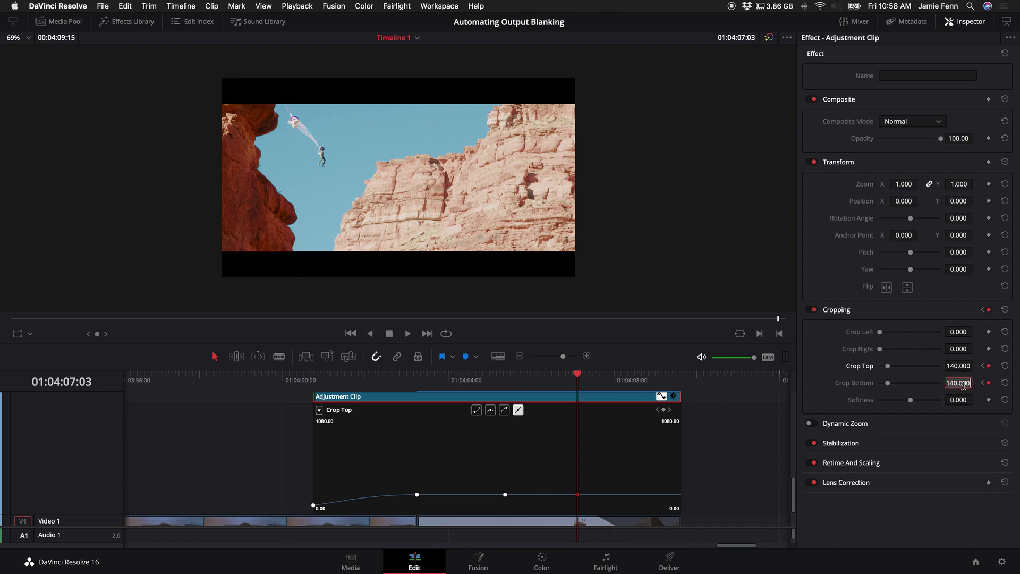
{"action": "key", "text": "Return"}
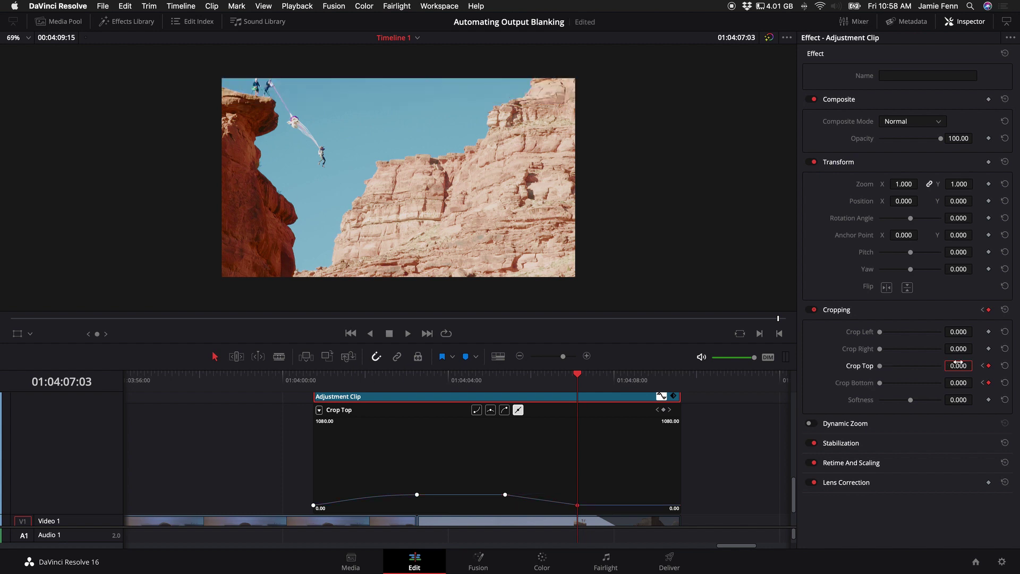
{"action": "left_click", "coordinate": [311, 389]}
{"action": "key", "text": "space"}
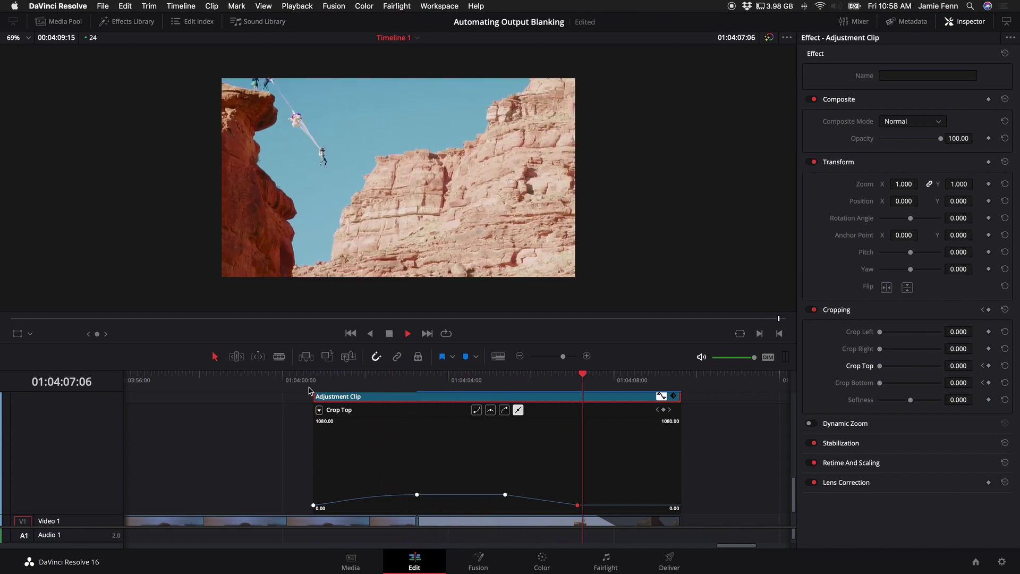
- Stop the letterbox preview and switch the curve editor to the Crop Bottom parameter
{"action": "key", "text": "space"}
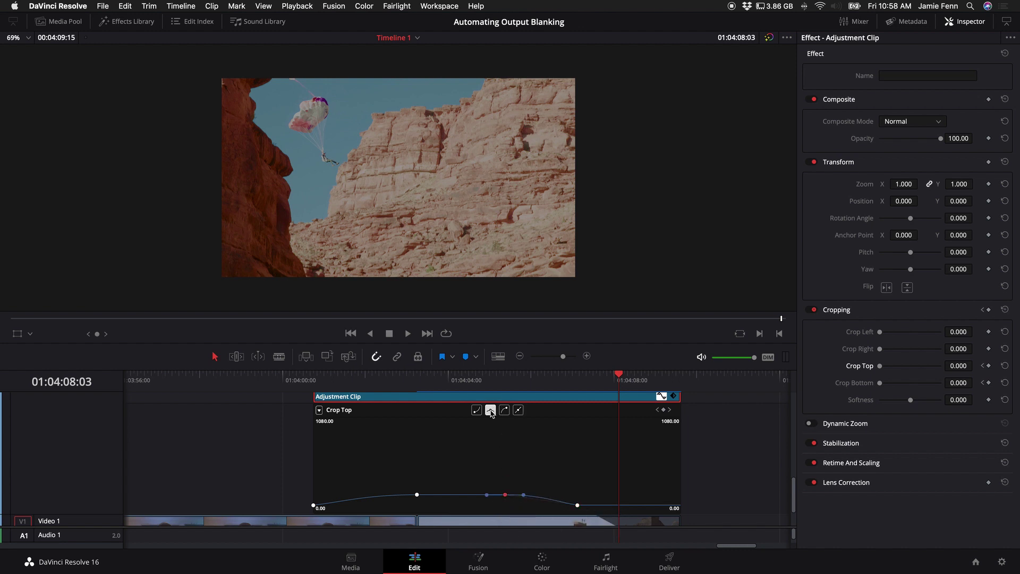
{"action": "left_click", "coordinate": [319, 411]}
{"action": "left_click", "coordinate": [338, 488]}
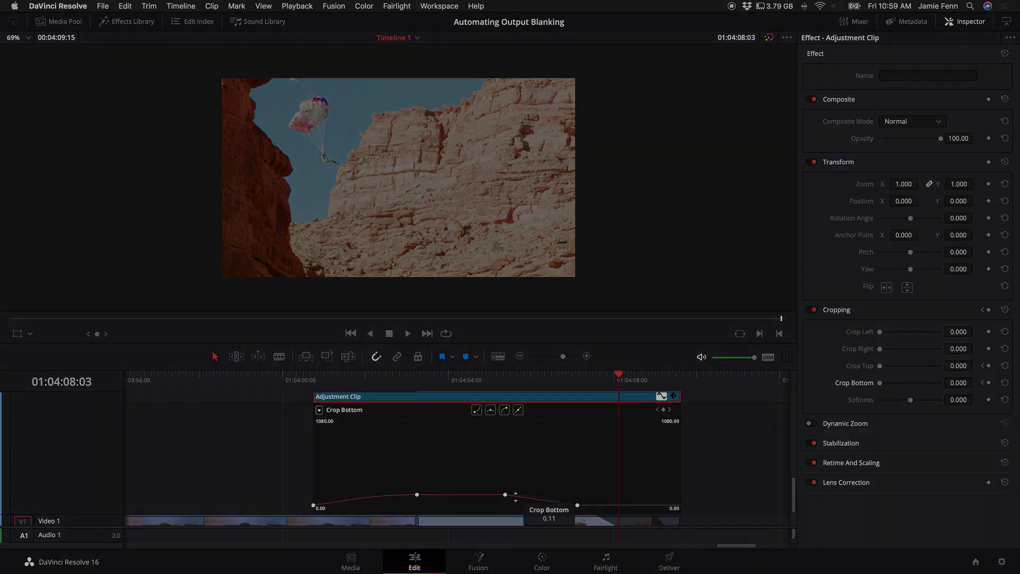